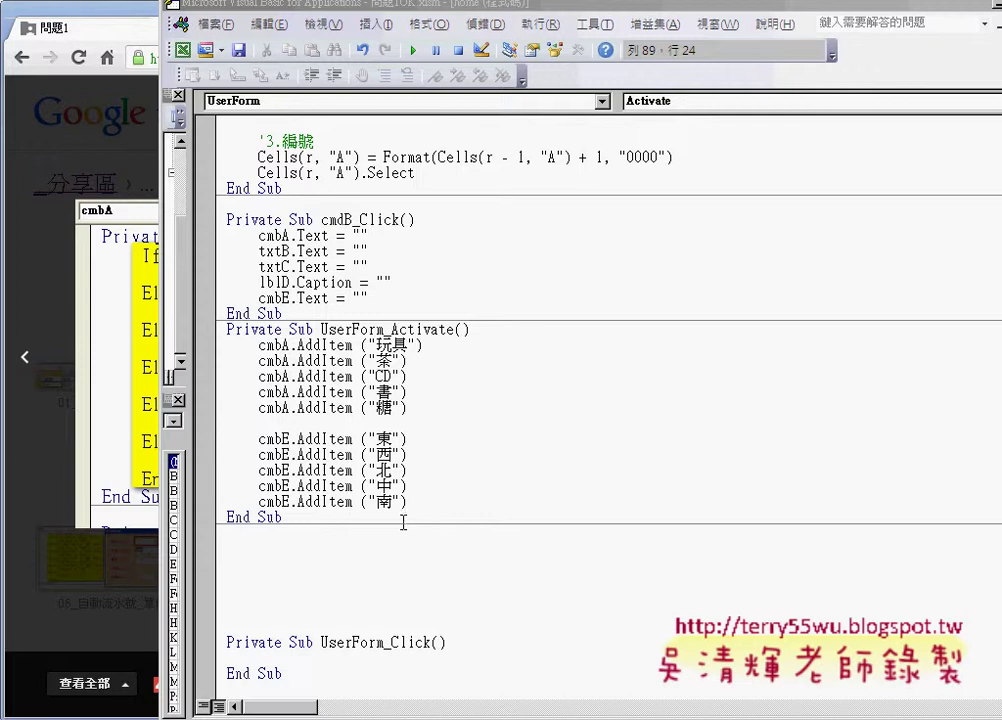
- Select the hardcoded AddItem lines, then switch to the 問題1OK.xlsm workbook in Excel
drag(410, 502, 249, 356)
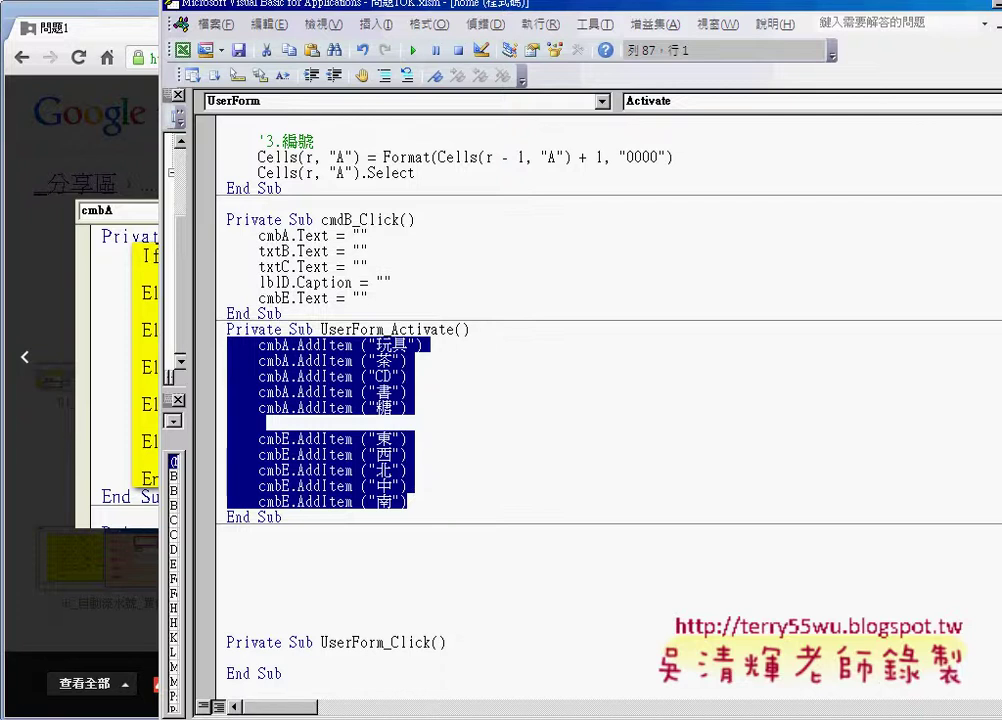
click(410, 716)
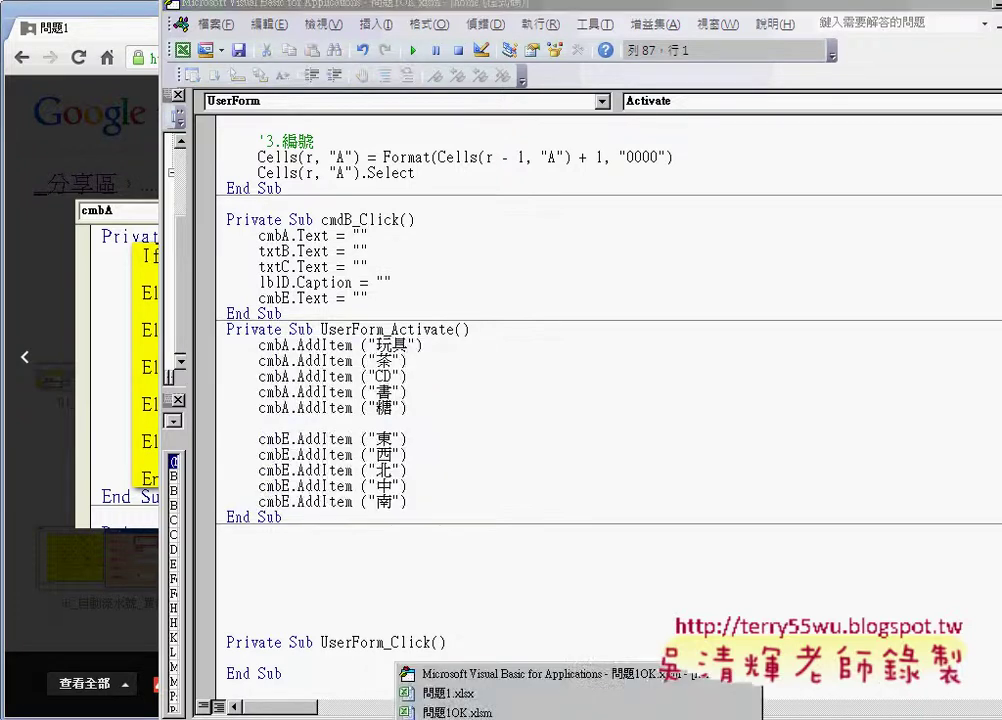
click(459, 712)
click(145, 692)
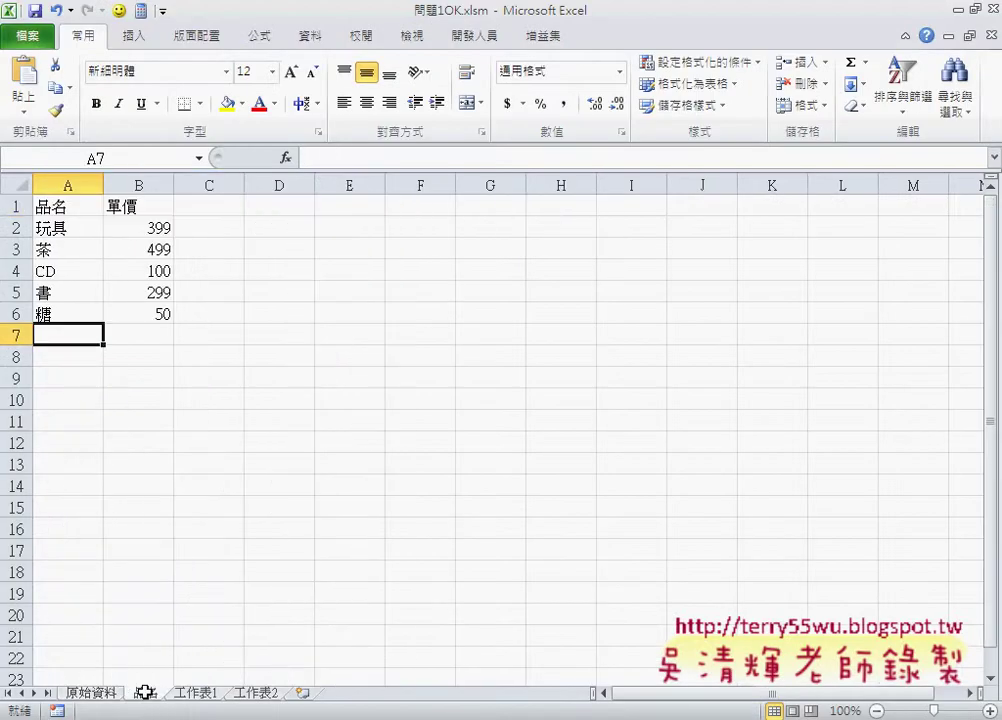
drag(82, 226, 64, 307)
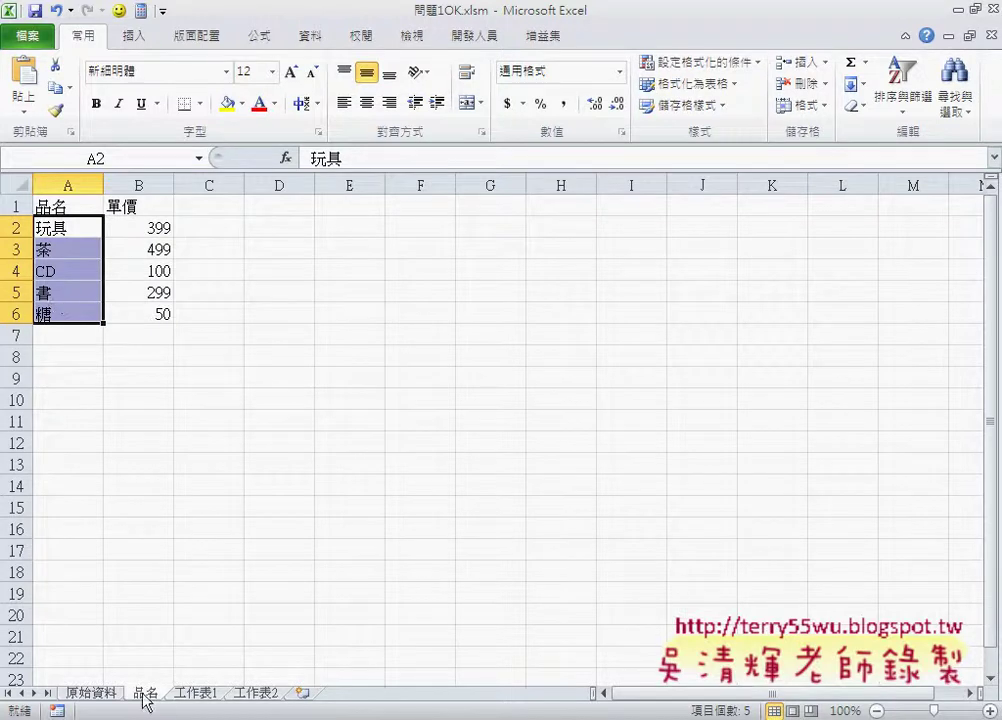
drag(55, 228, 61, 316)
click(50, 205)
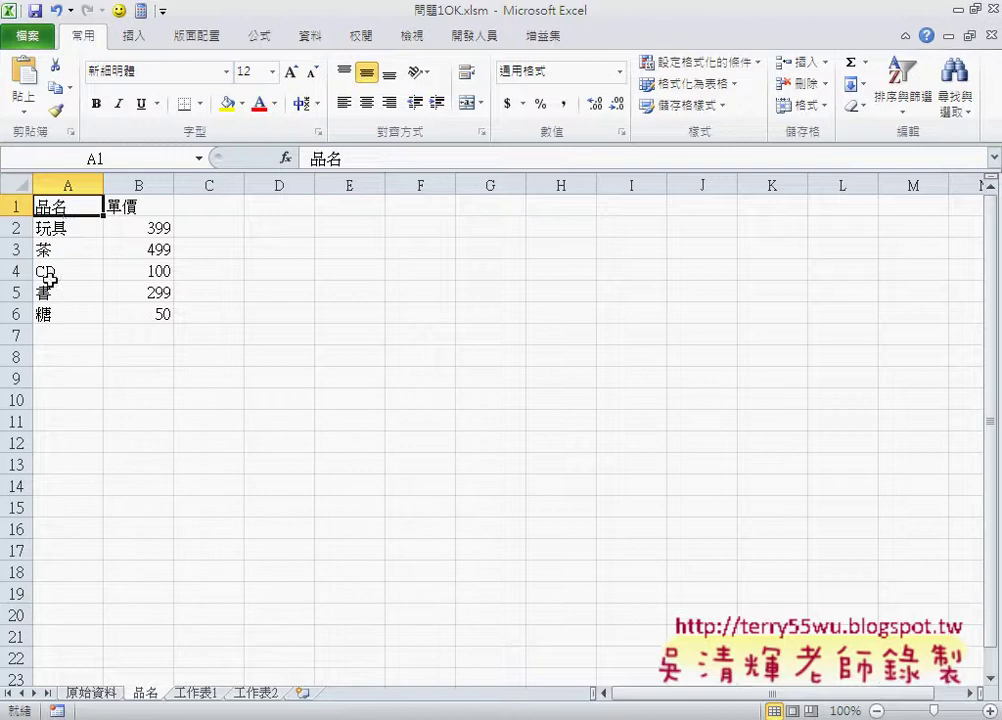
click(55, 230)
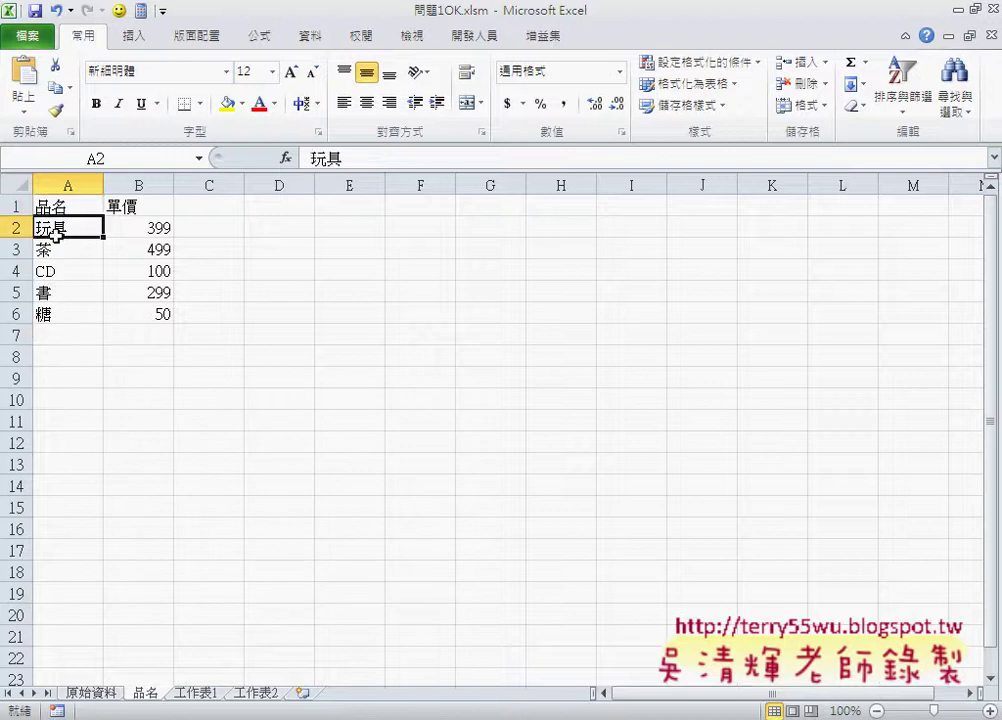
drag(55, 230, 62, 310)
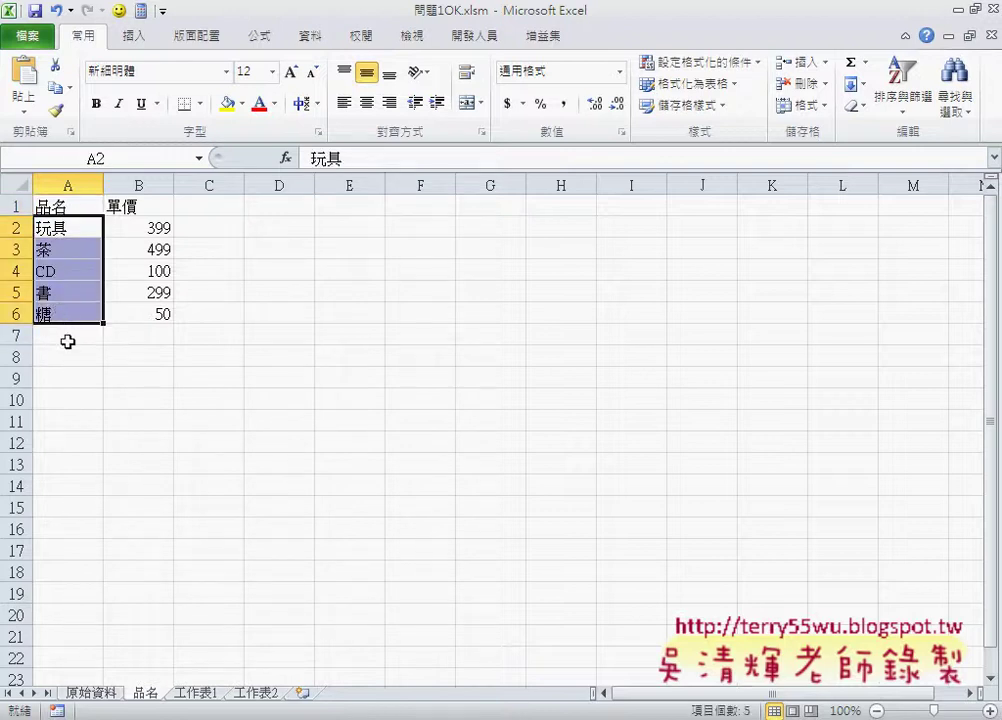
click(67, 338)
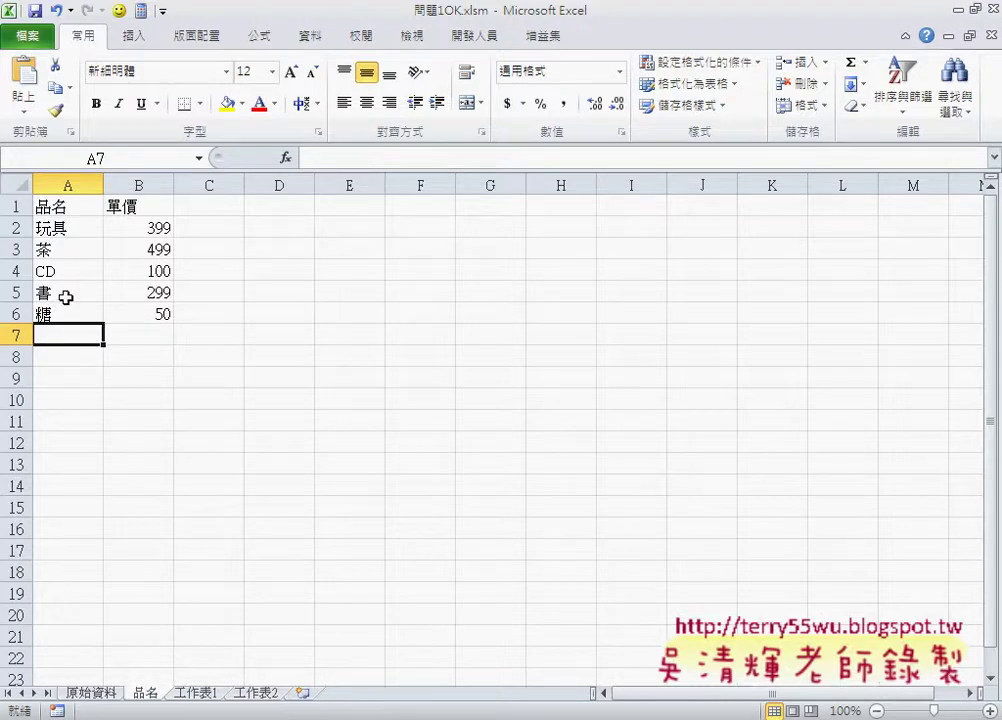
- Enter 筆 in A7 with price 20 in B7
text(b)
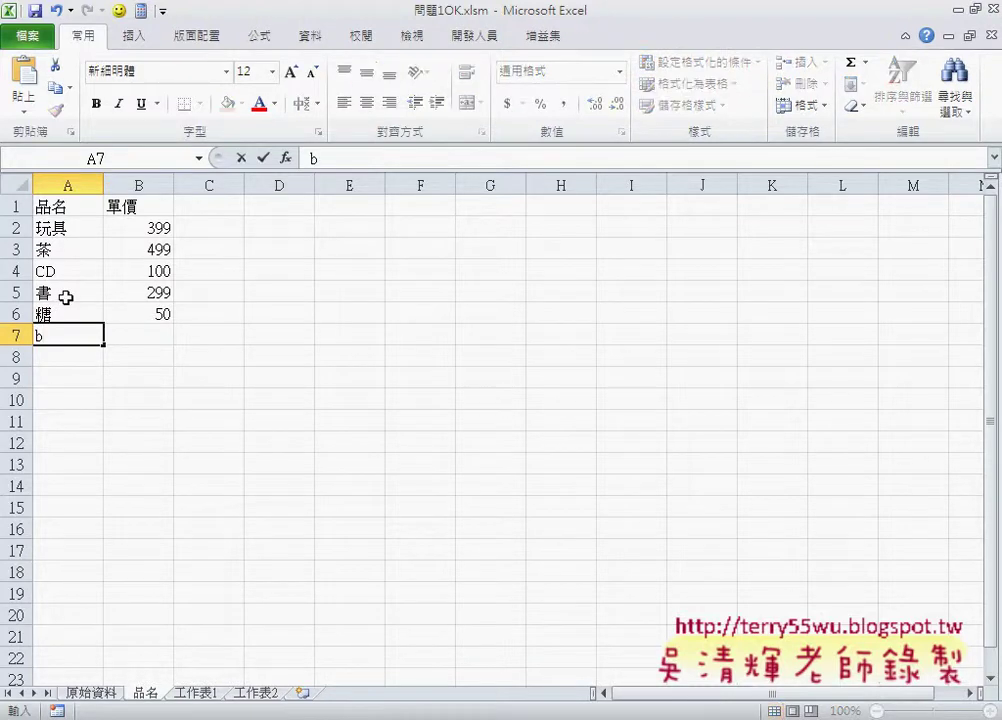
key(BackSpace)
text(ㄅㄧˇ)
key(Down)
key(Down)
key(2)
key(Return)
key(Tab)
text(20)
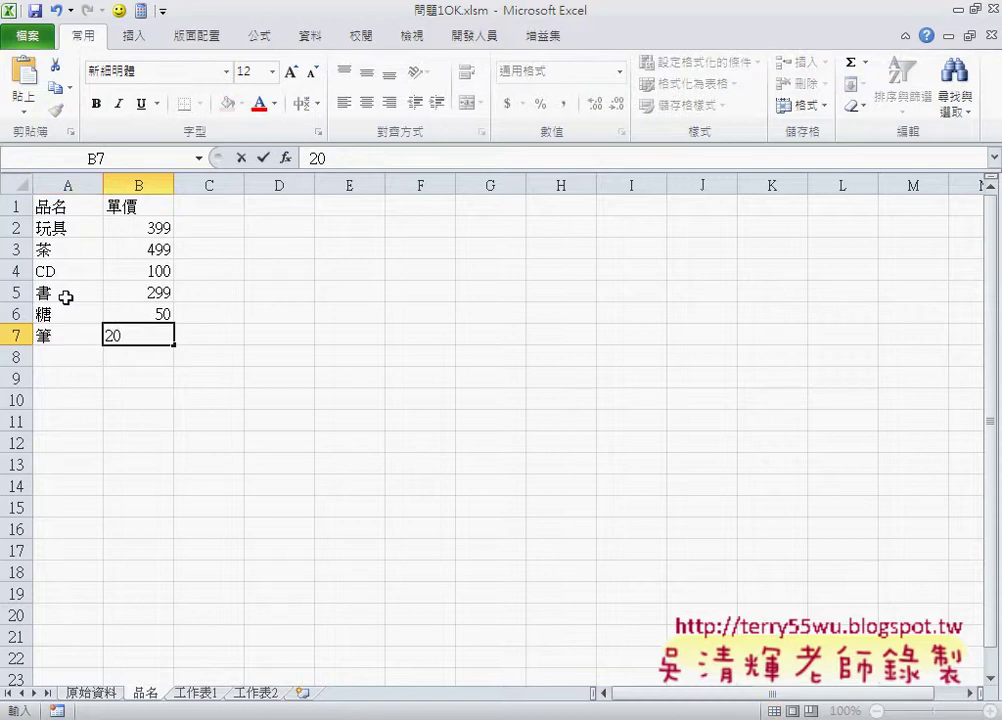
key(Return)
key(Tab)
- Enter 袋子 in A8 with price 100 in B8
key(Left)
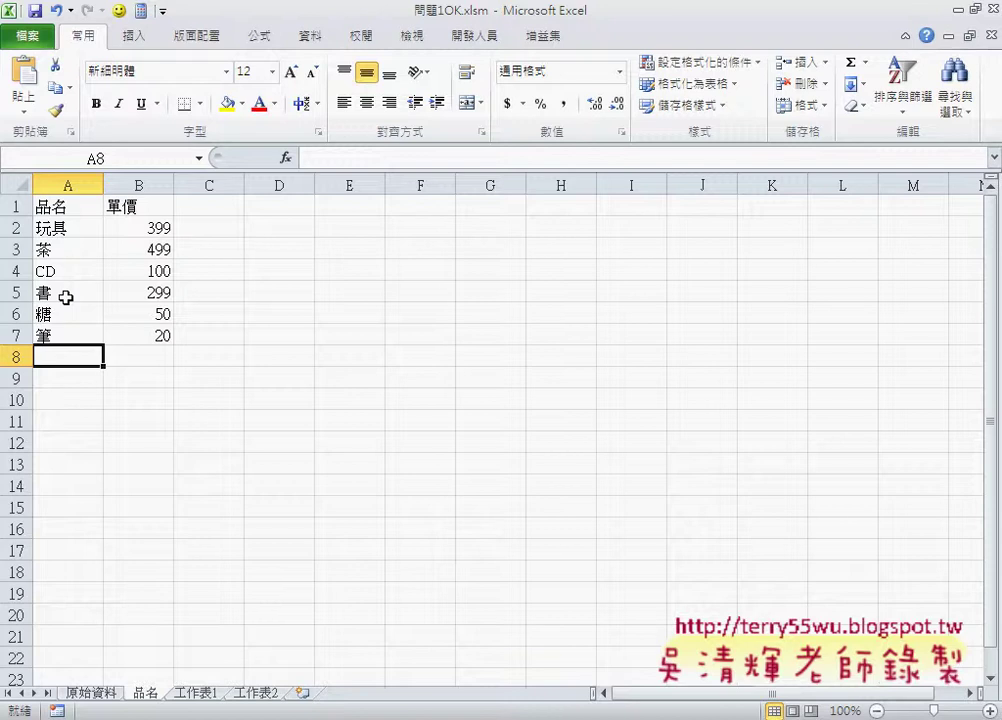
text(帶)
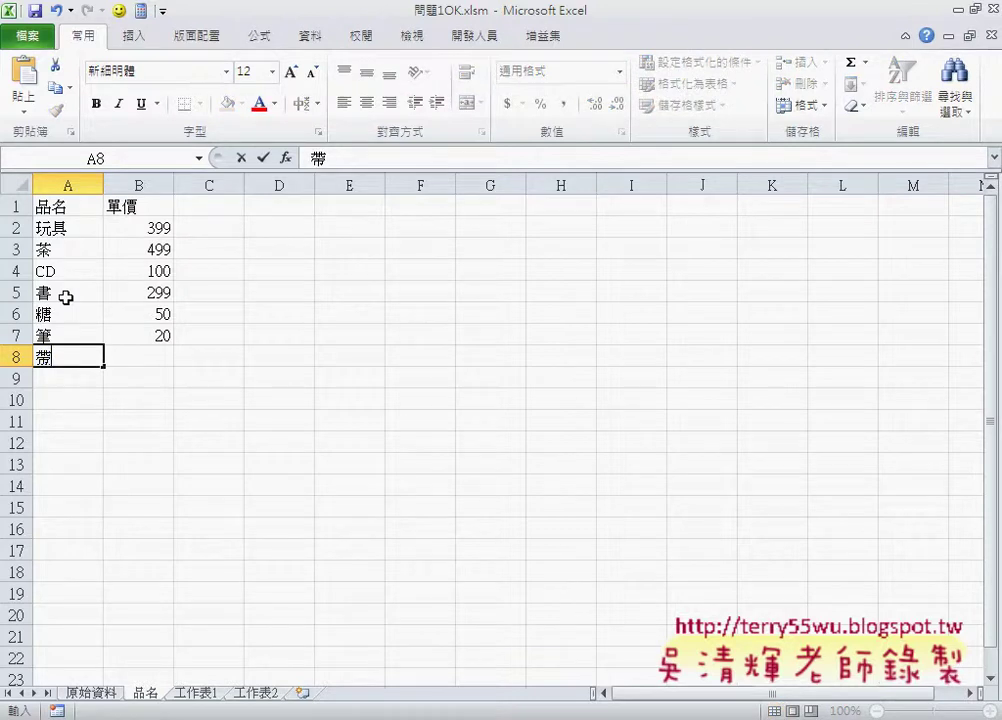
text(子)
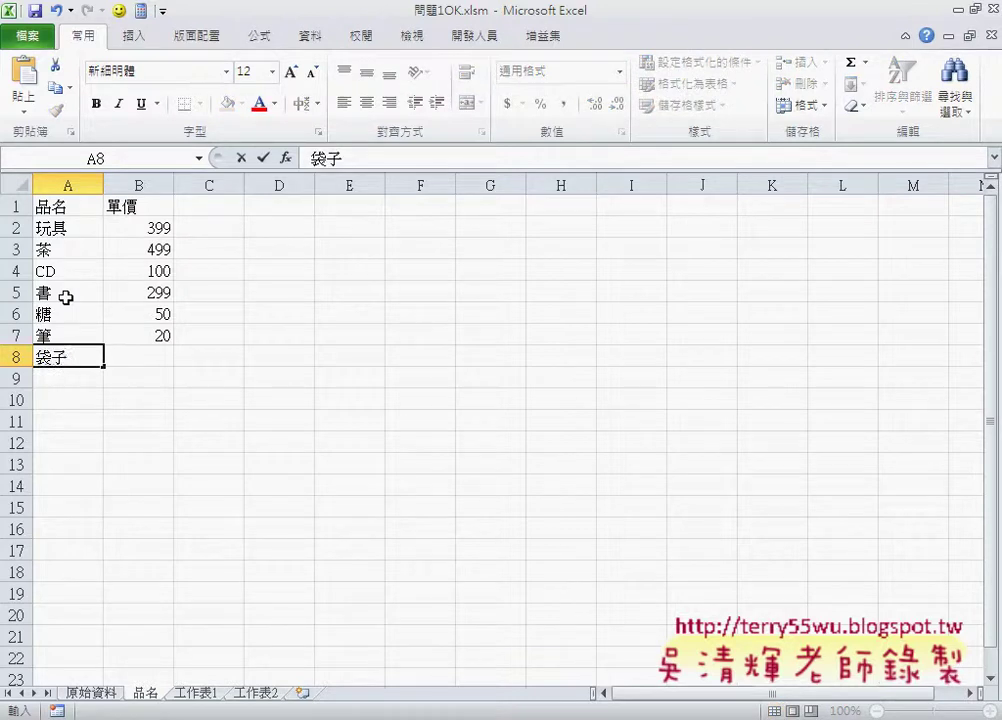
key(Right)
text(100)
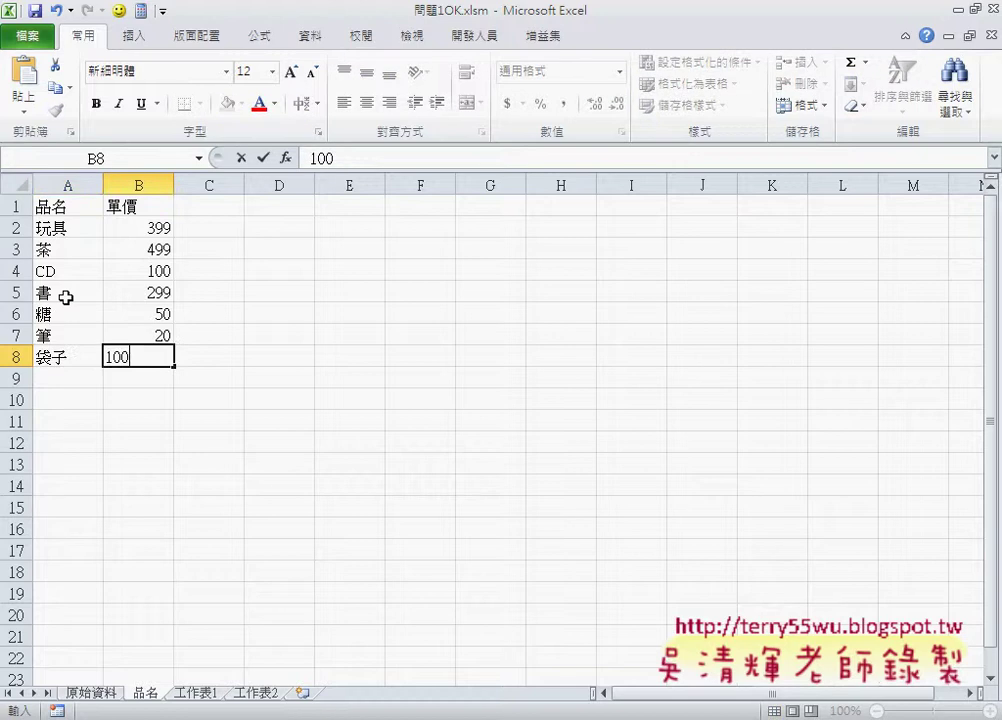
key(Return)
key(Left)
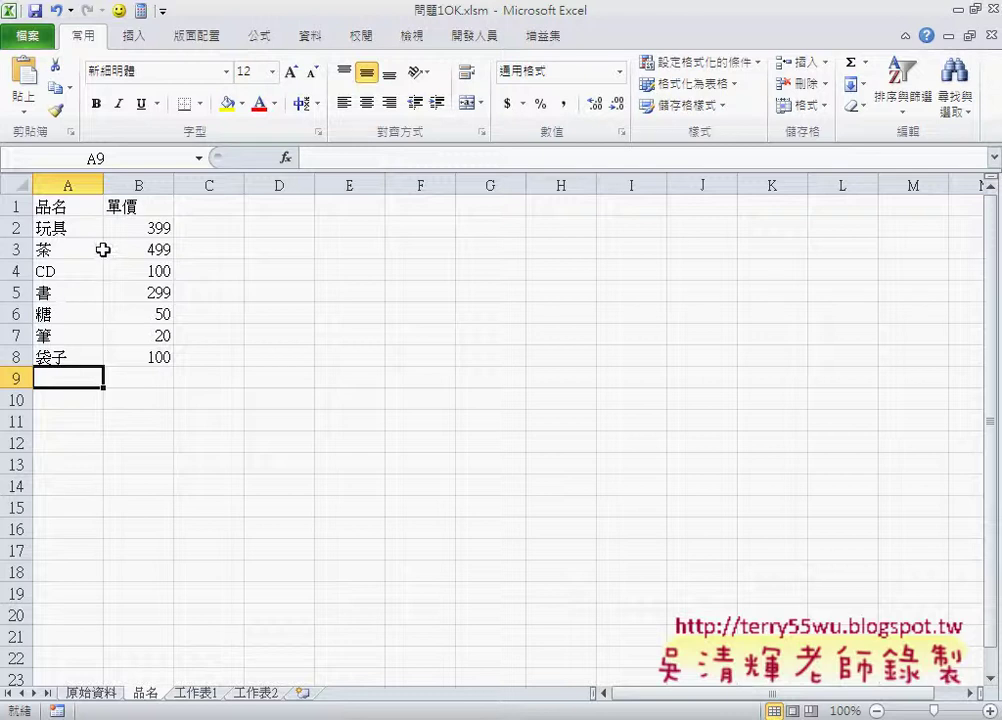
drag(62, 228, 81, 355)
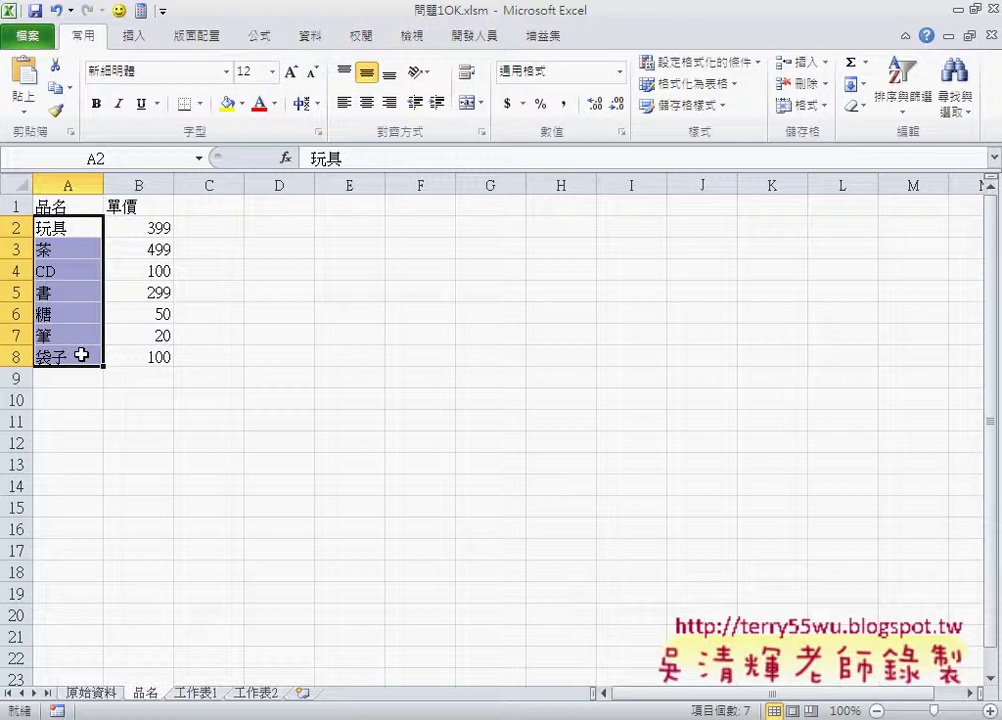
drag(74, 333, 134, 357)
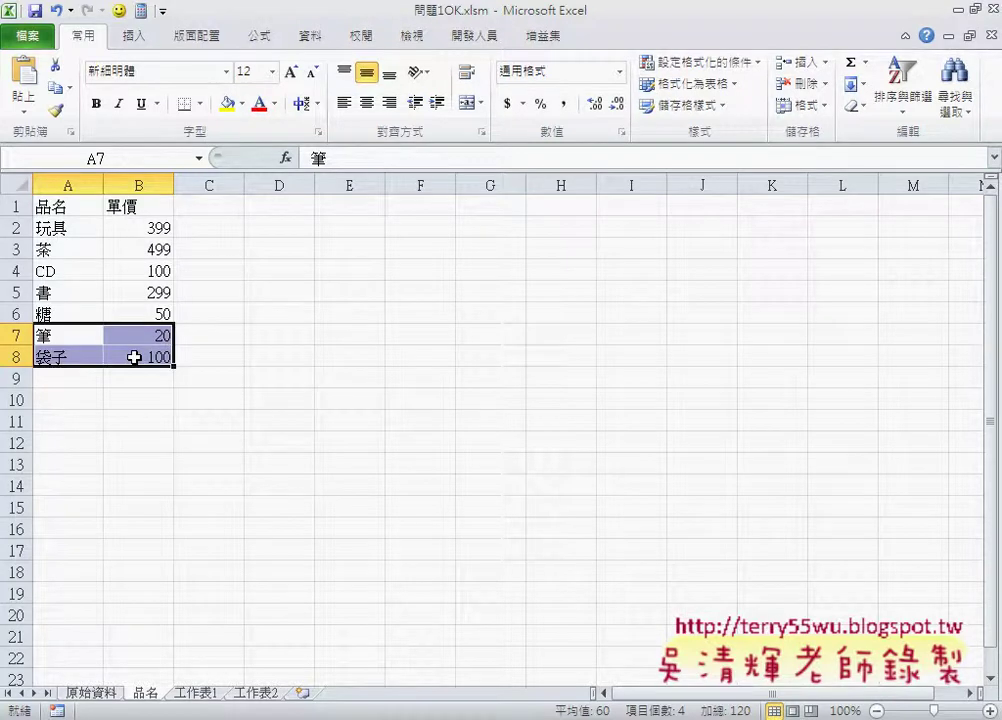
mouse_move(72, 335)
mouse_down()
mouse_move(95, 357)
mouse_move(141, 356)
mouse_up()
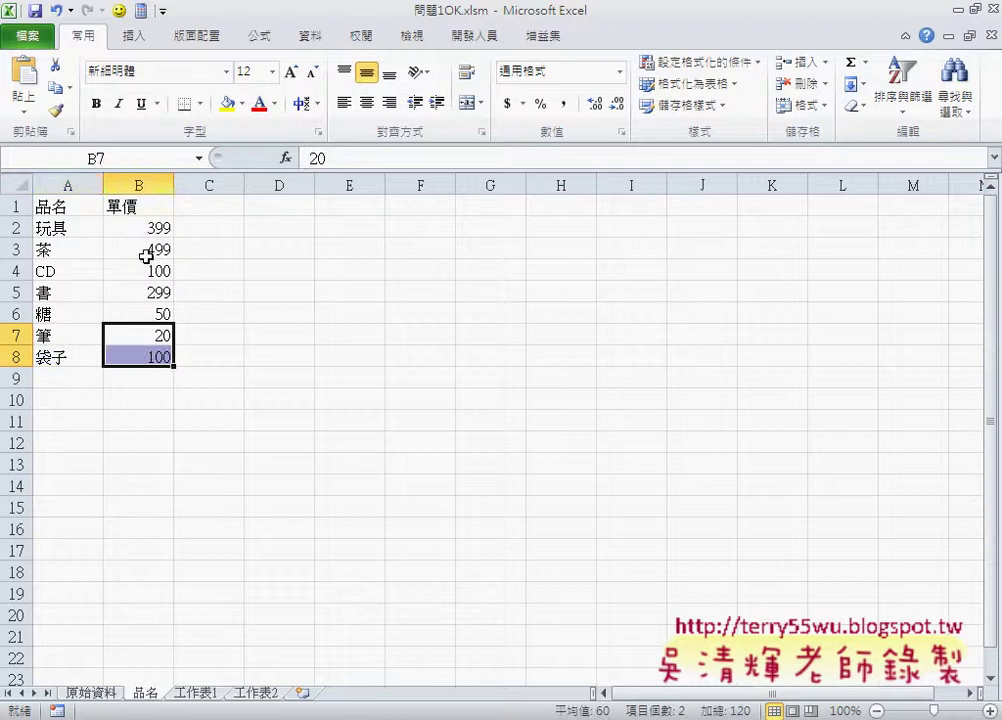
drag(148, 229, 150, 313)
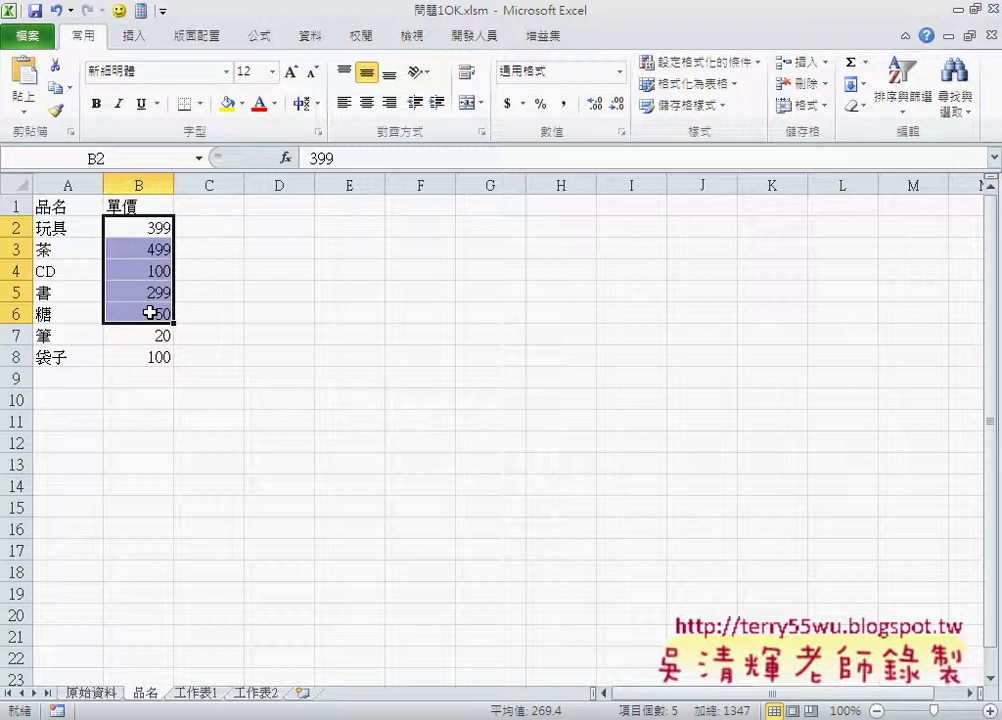
drag(70, 230, 69, 357)
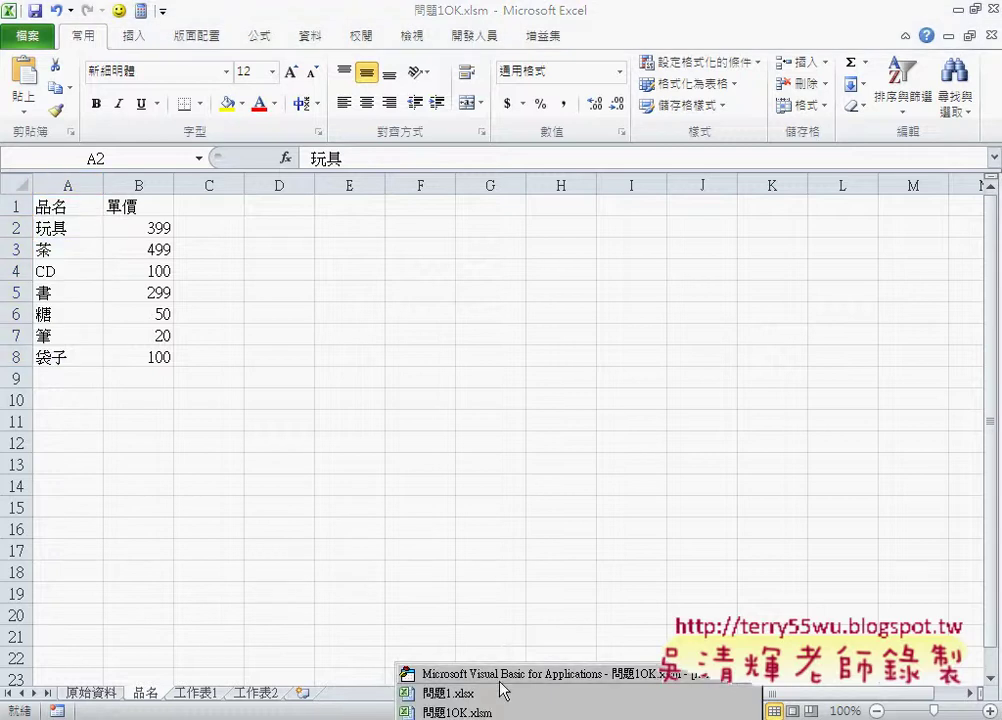
- Back in the VBA editor, comment out the five cmbA.AddItem lines with Comment Block
click(500, 668)
drag(430, 408, 226, 340)
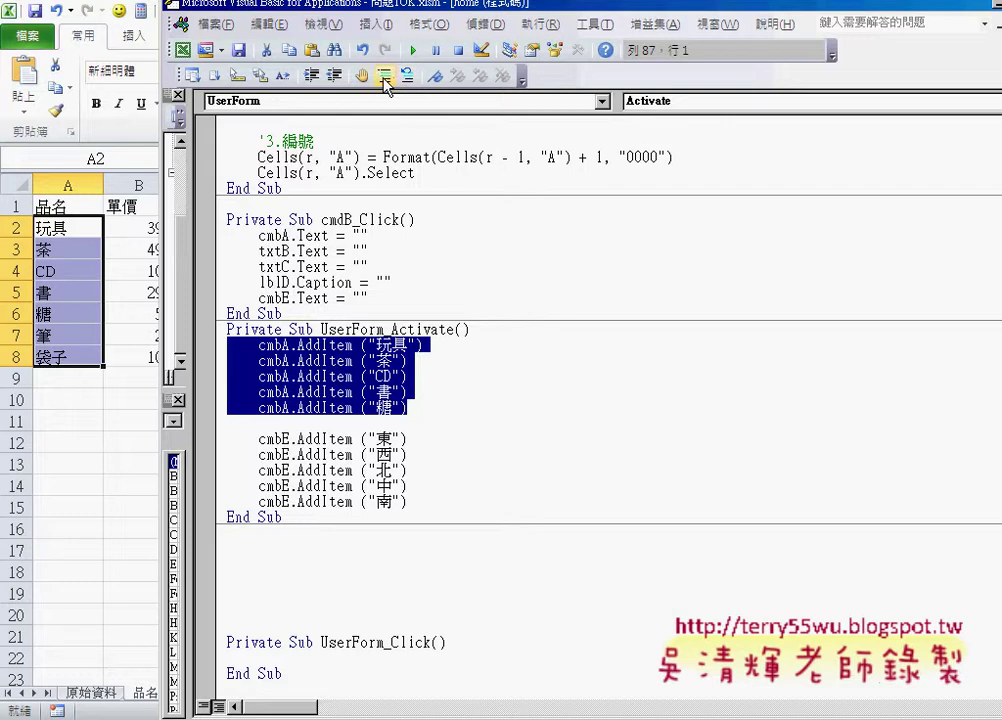
click(383, 75)
drag(433, 407, 224, 342)
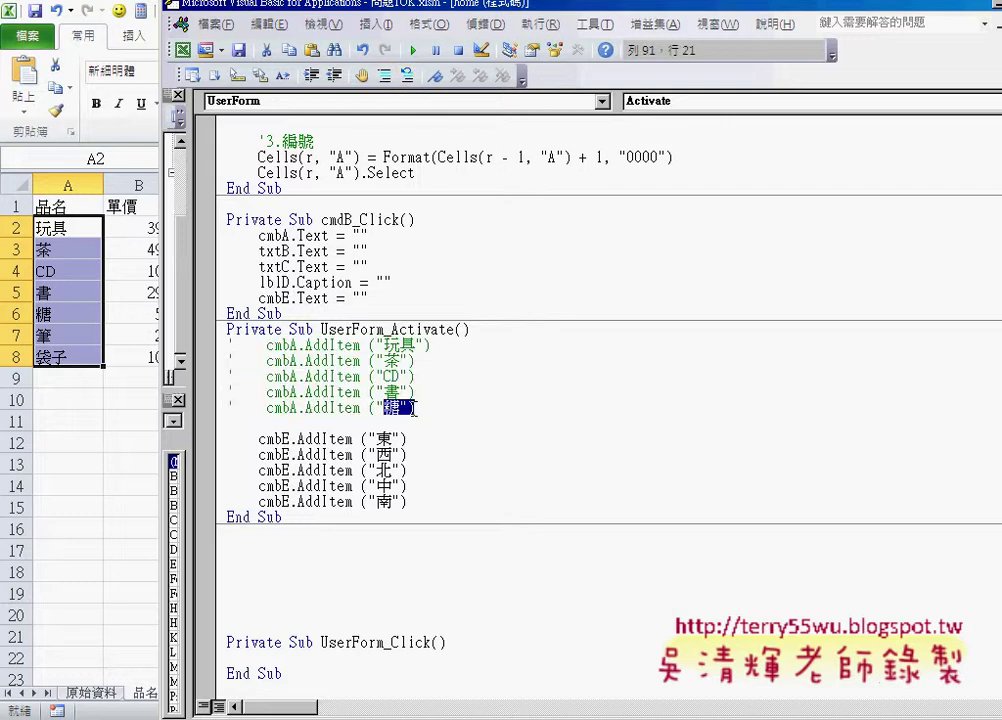
- Add an indented blank line below the commented-out 糖 line
click(441, 404)
key(Return)
key(Return)
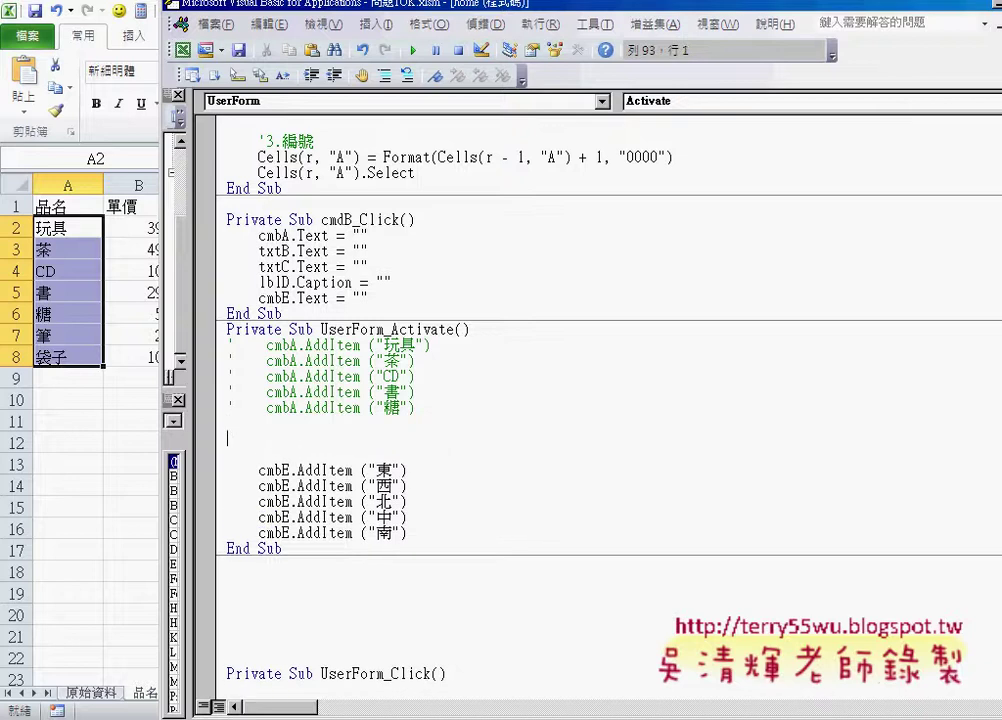
key(Tab)
- Write Sheets("品名").Select on the new line, followed by two blank lines
drag(330, 10, 452, 10)
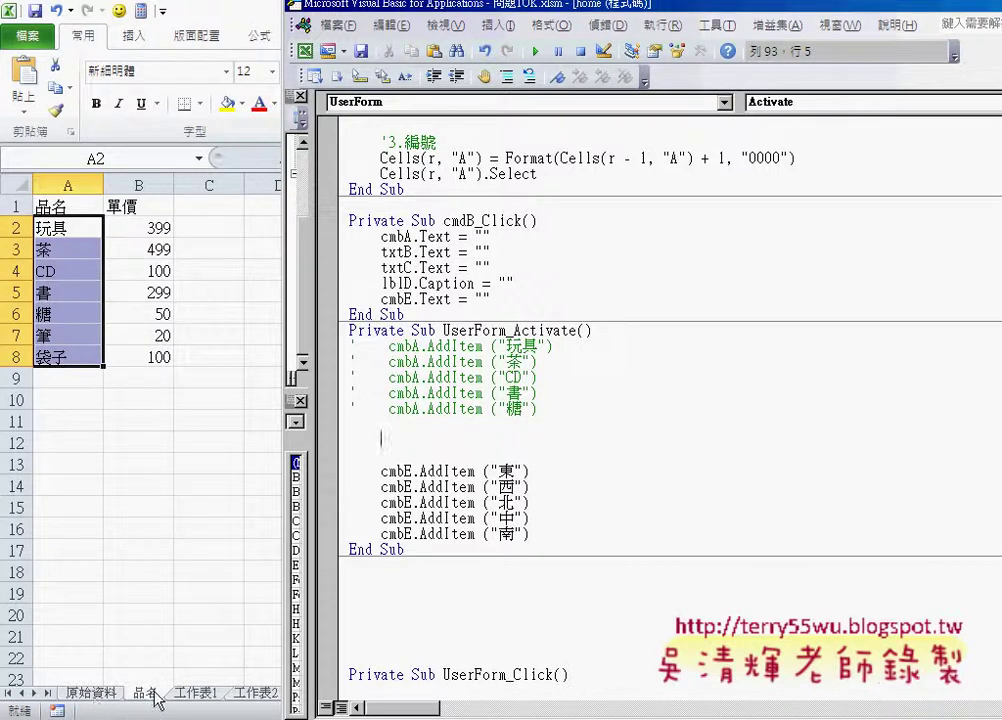
text(ㄙ)
key(shift)
text(he)
text(ets)
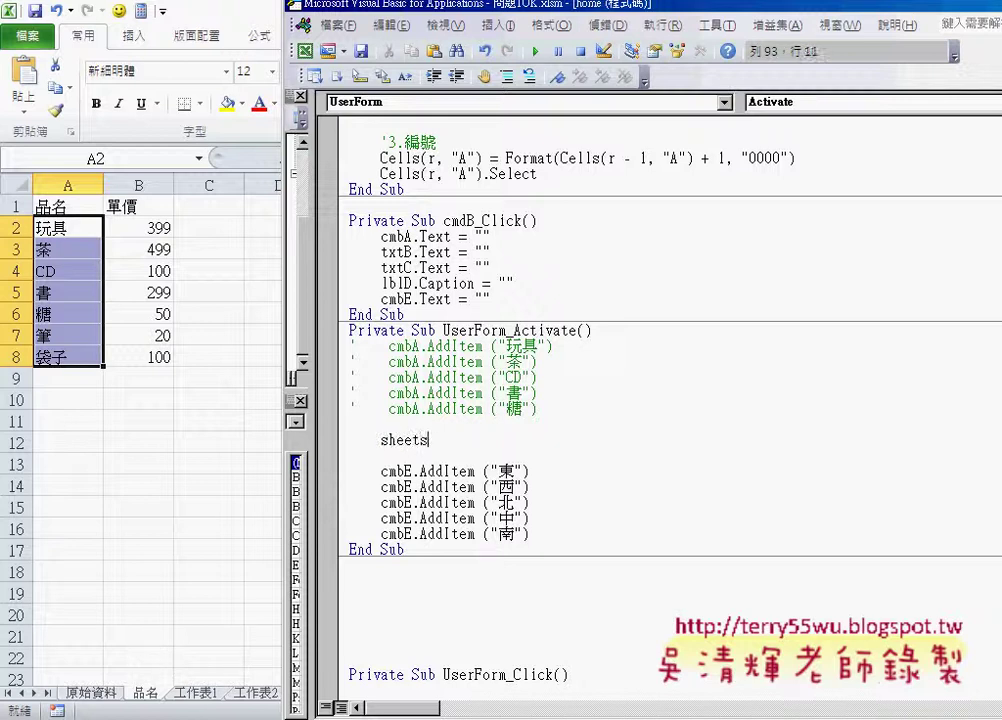
text(()
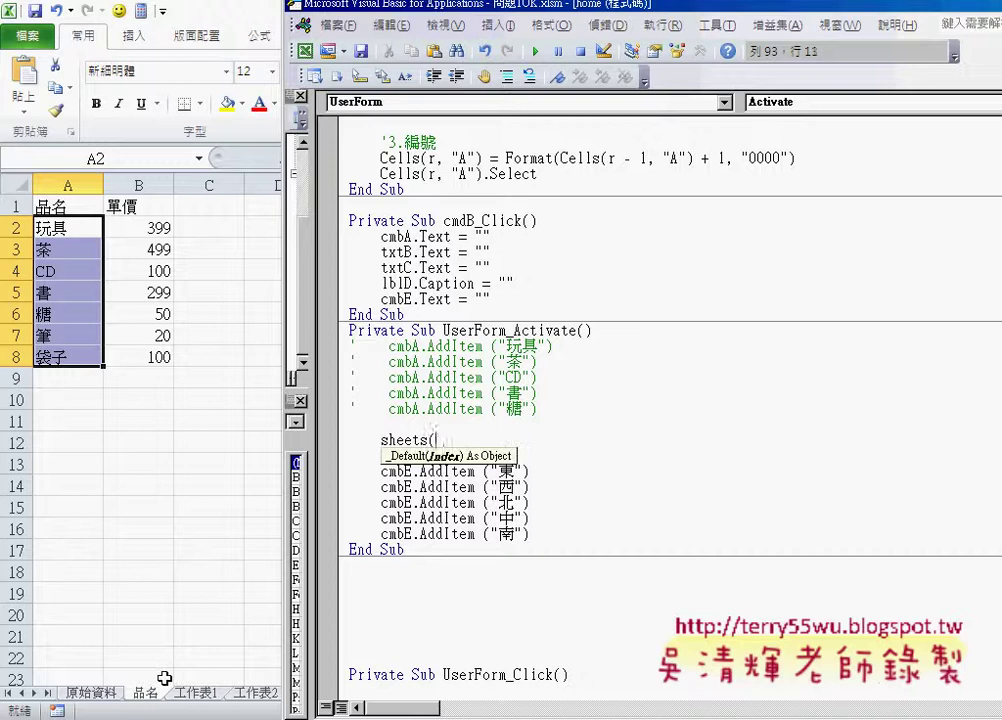
text(")
text(品)
text(ㄇㄧㄥ)
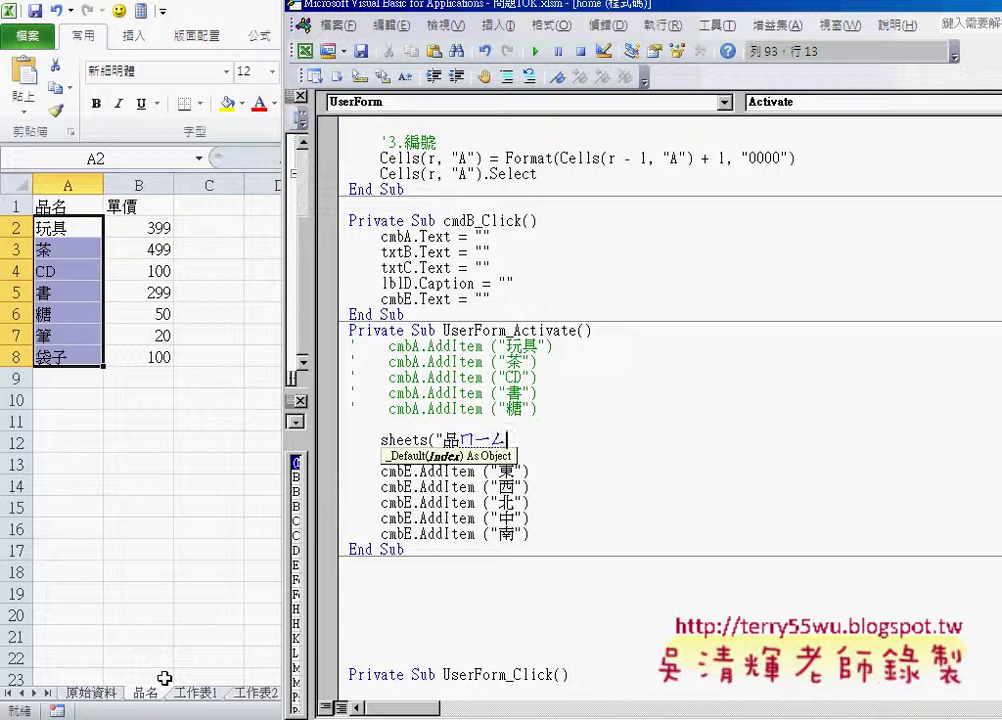
text(名)
text())
text(.se)
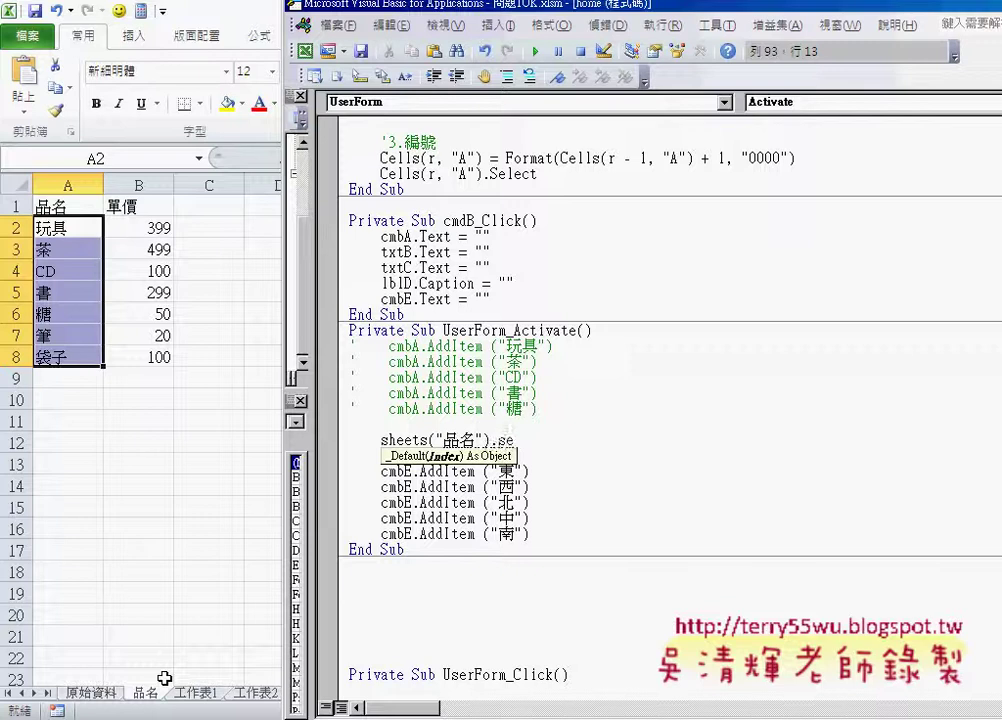
text(l)
text(ect)
key(End)
key(Return)
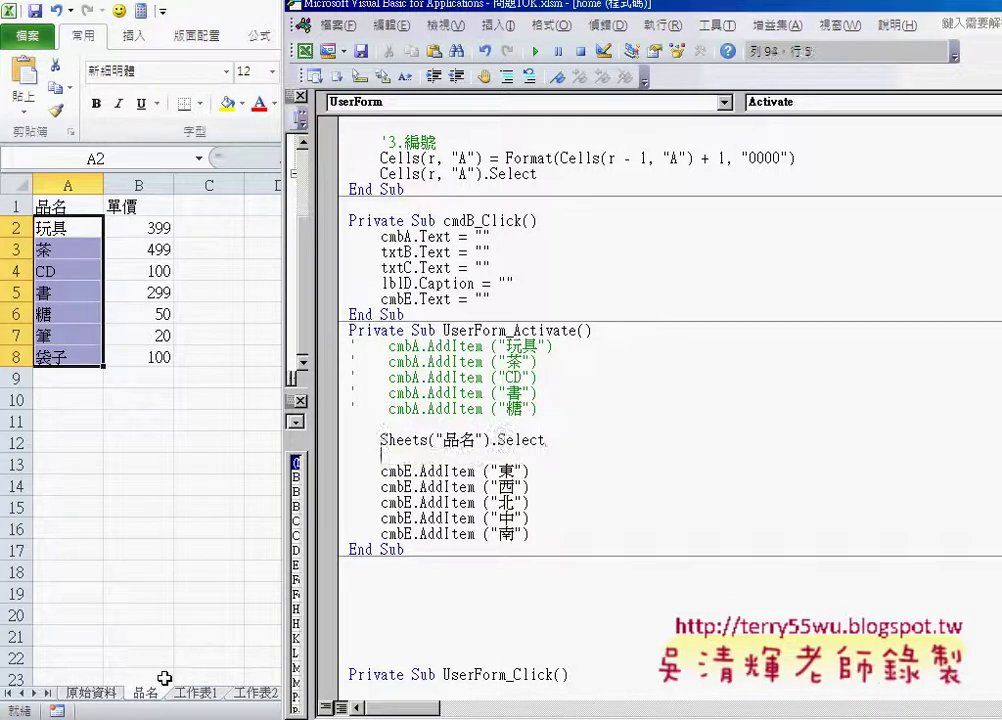
key(Return)
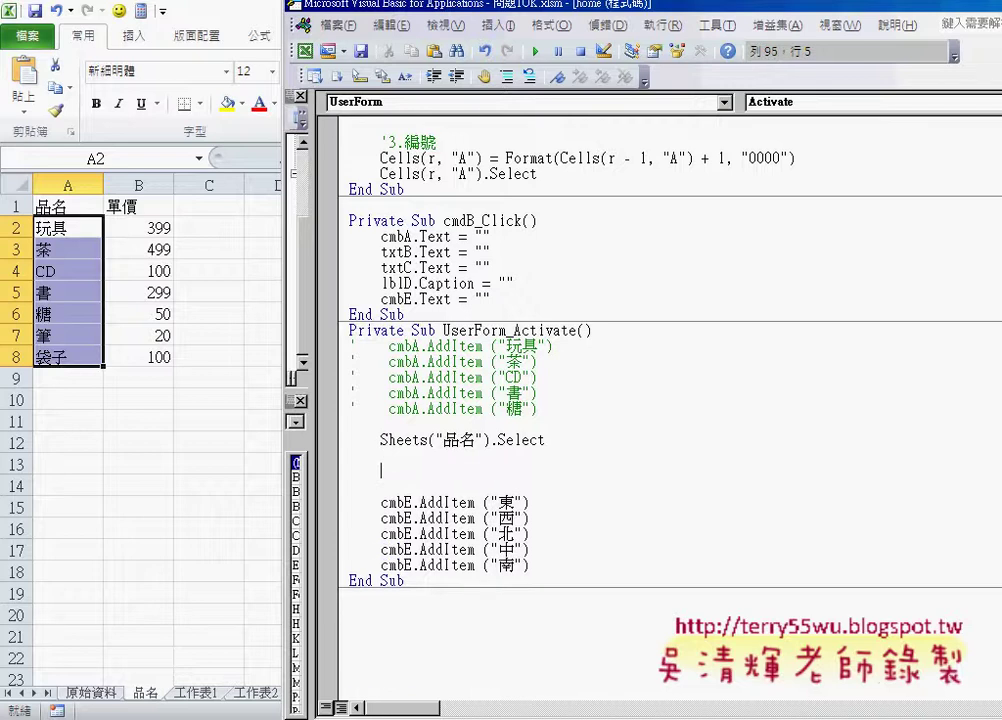